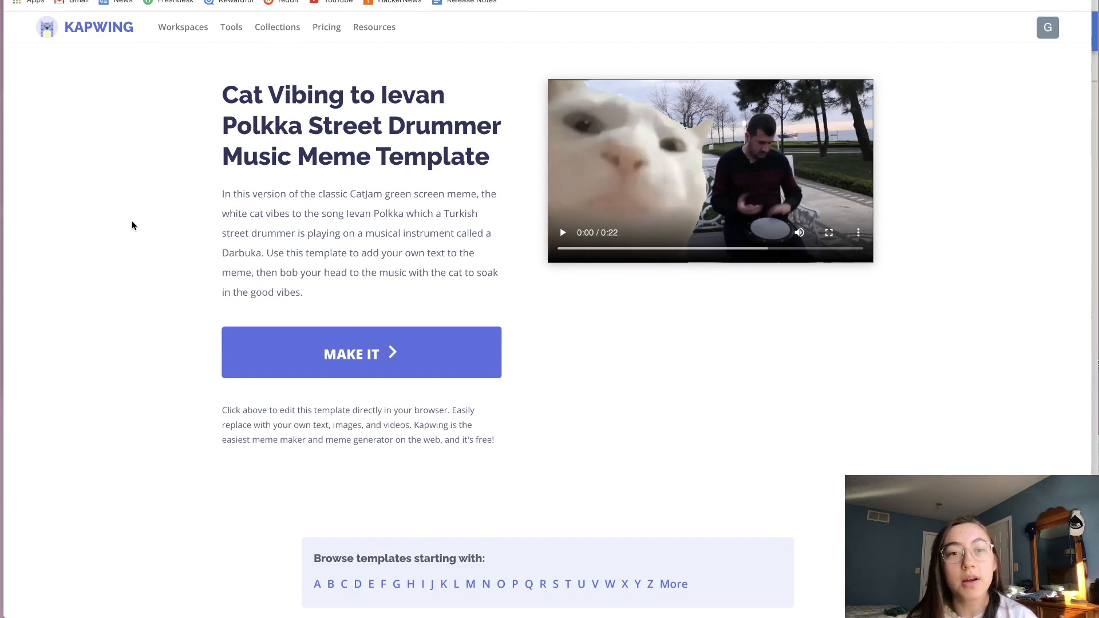
- Preview the Cat Vibing to Ievan Polkka template video, playing it and scrubbing through its playback
click(562, 232)
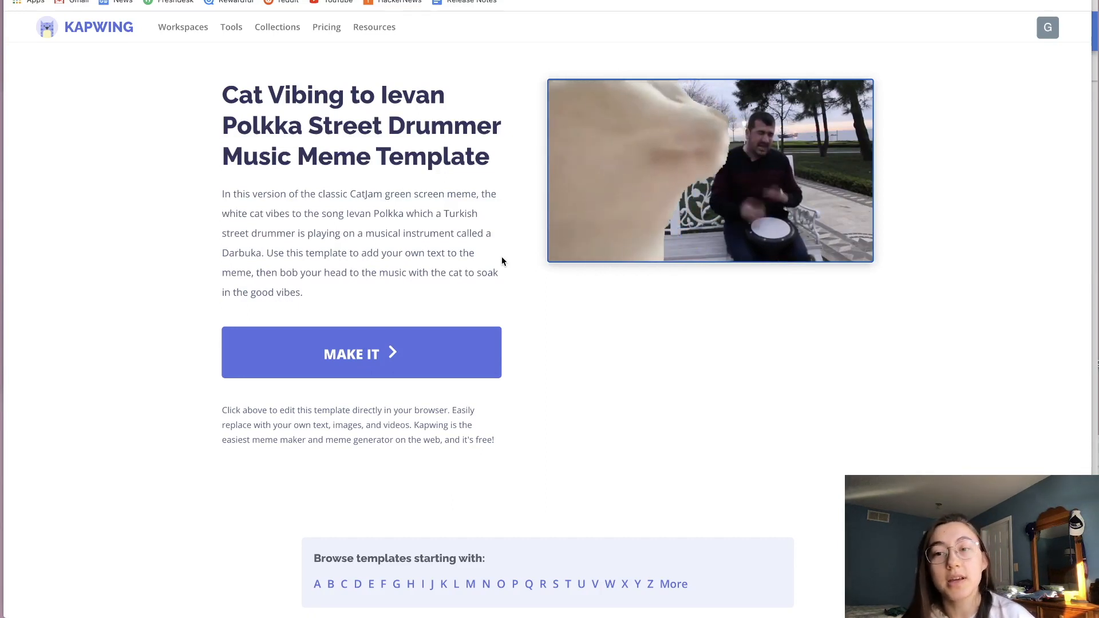
click(563, 233)
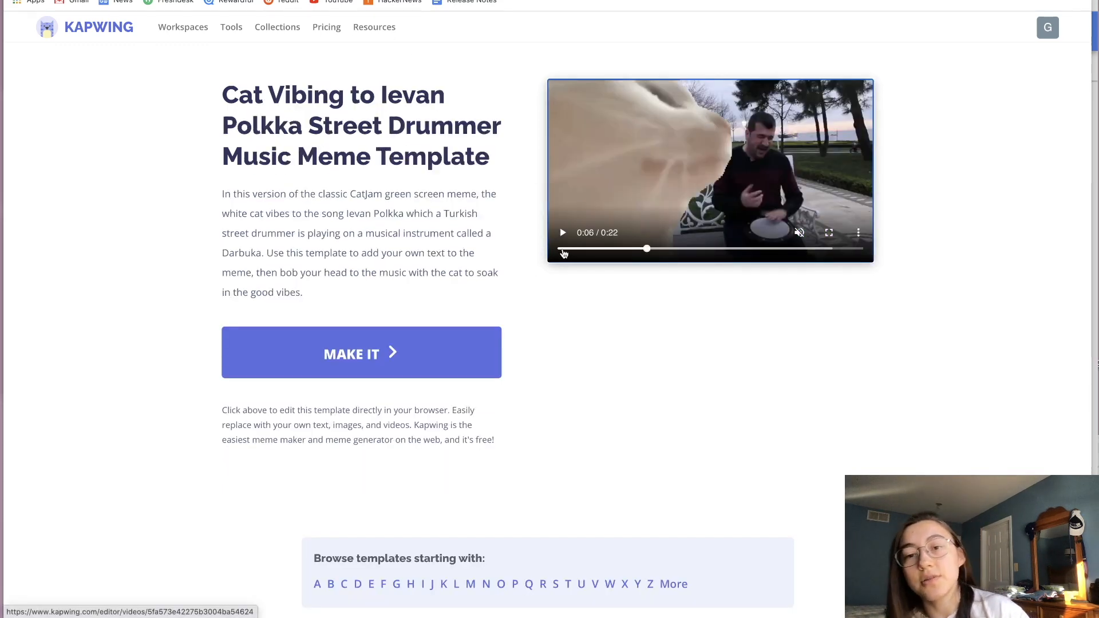
click(563, 250)
drag(564, 250, 654, 251)
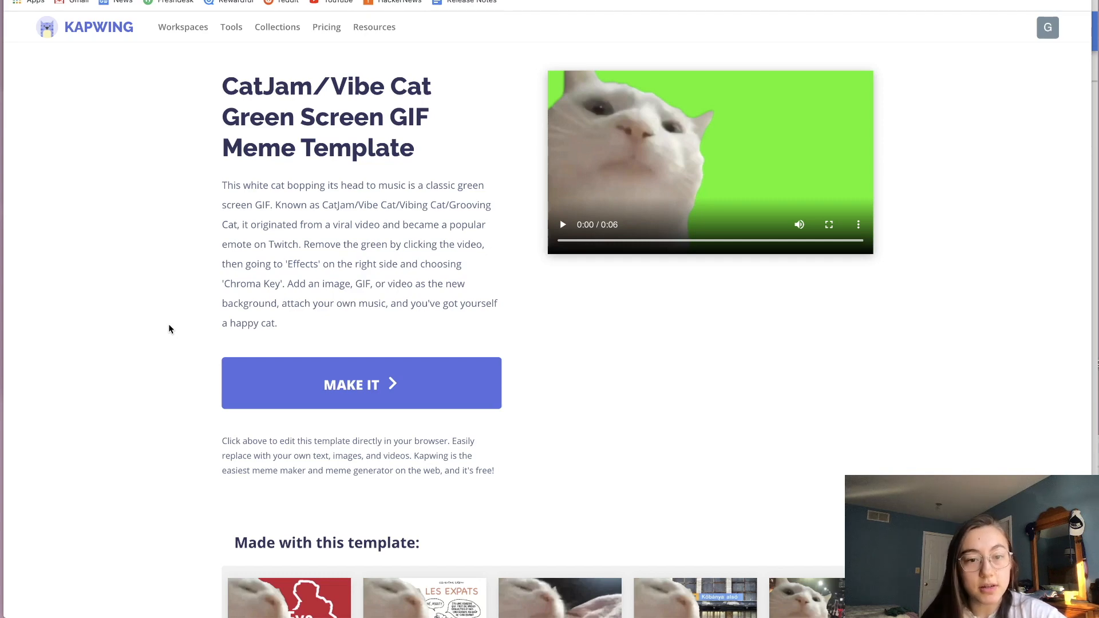
- Open the CatJam/Vibe Cat Green Screen GIF template for editing and look at the media upload options
click(415, 392)
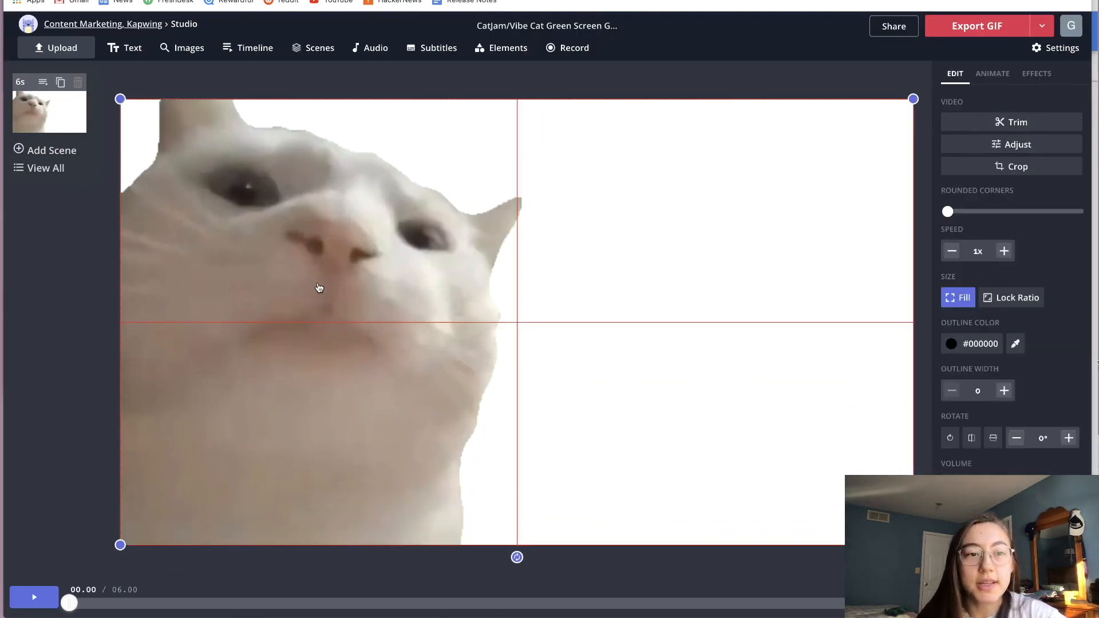
mouse_move(319, 286)
mouse_down()
mouse_move(339, 289)
mouse_move(320, 287)
mouse_up()
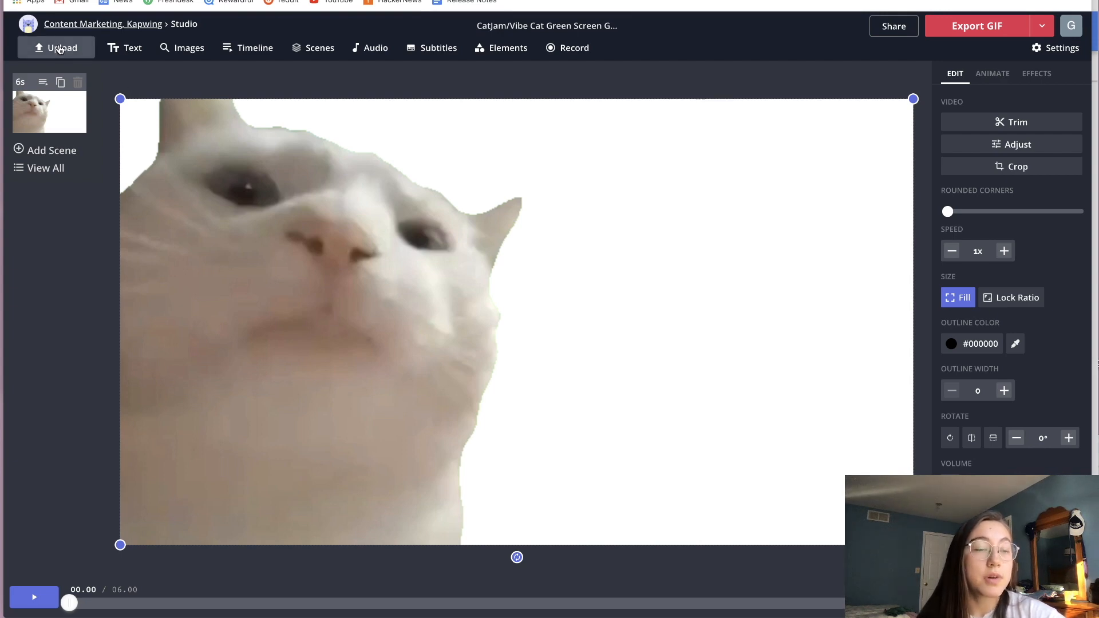
click(58, 50)
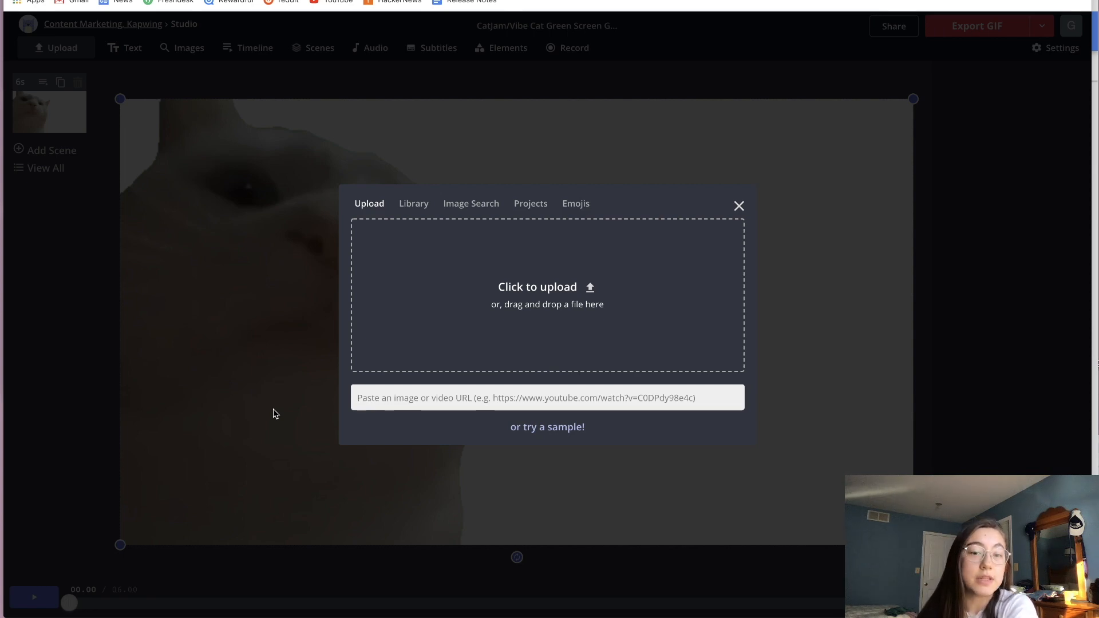
click(265, 327)
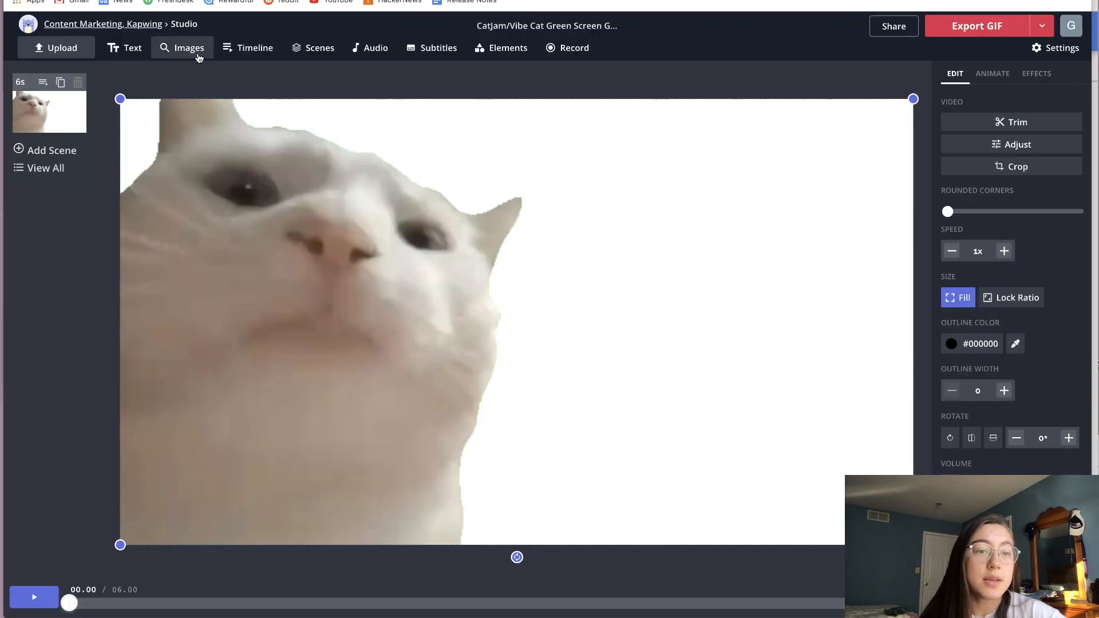
- Search the web images for "times square" and add a street-level daytime photo to the canvas
click(187, 54)
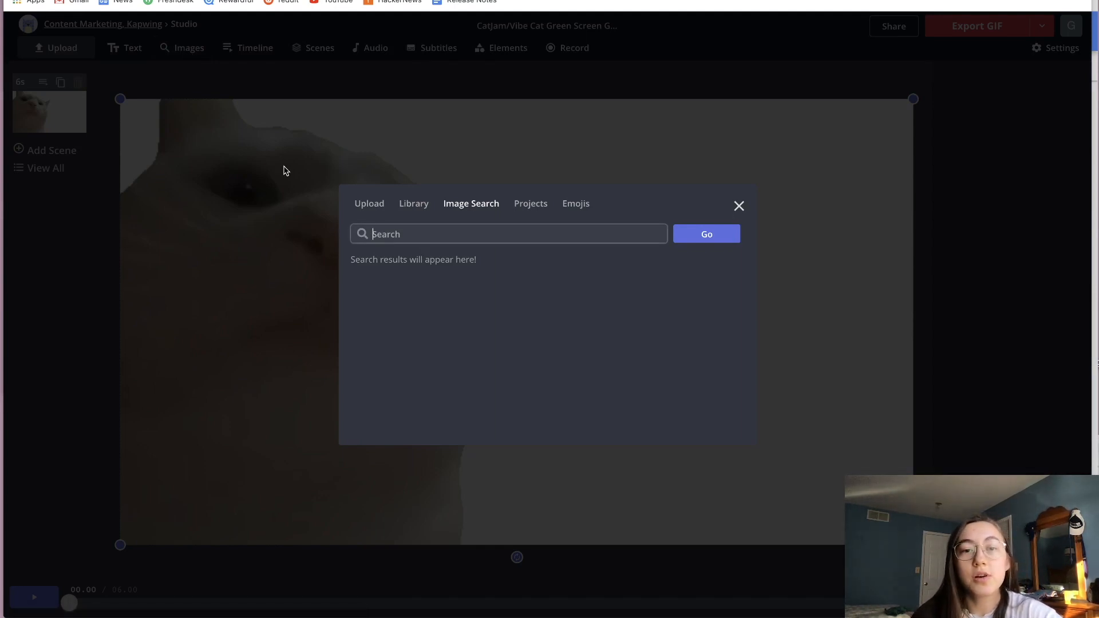
text(times square)
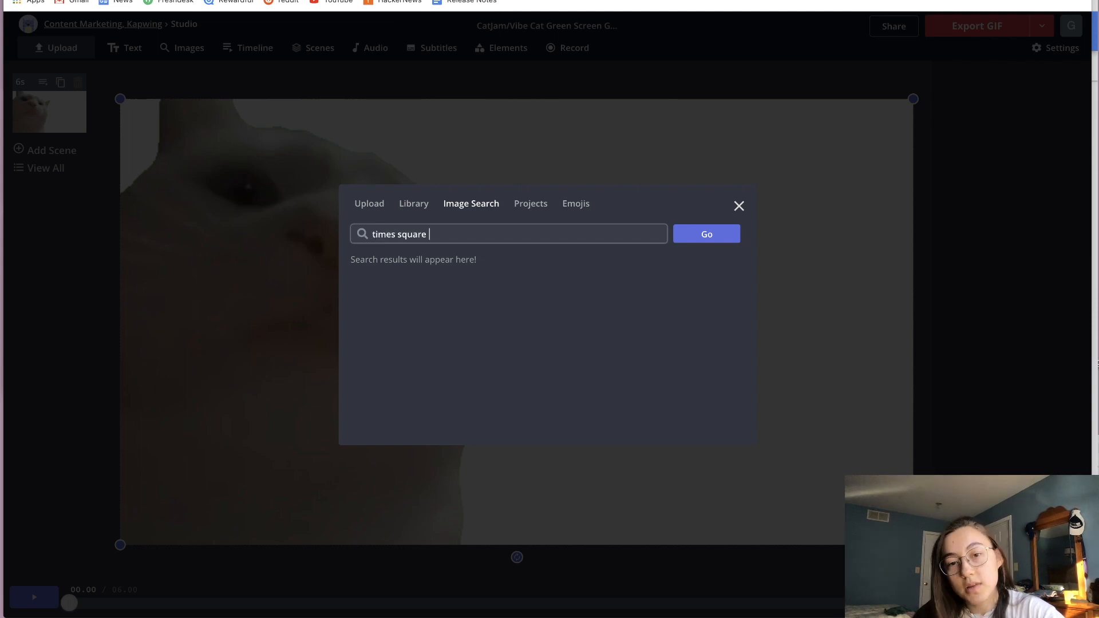
key(Return)
scroll(598, 314, down, 5)
scroll(598, 314, up, 5)
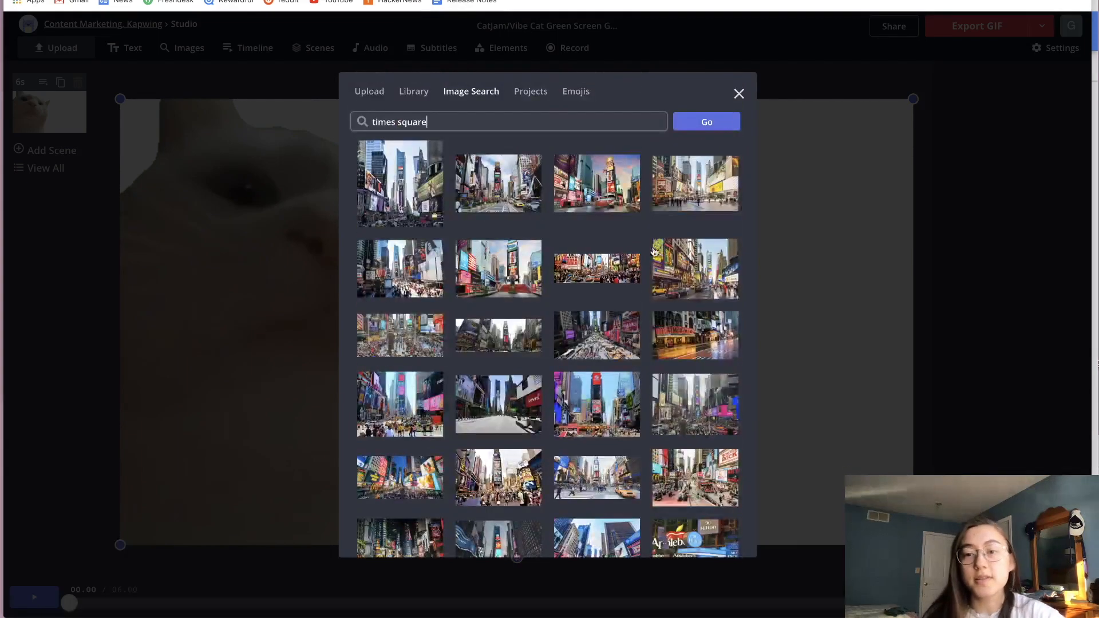
click(680, 195)
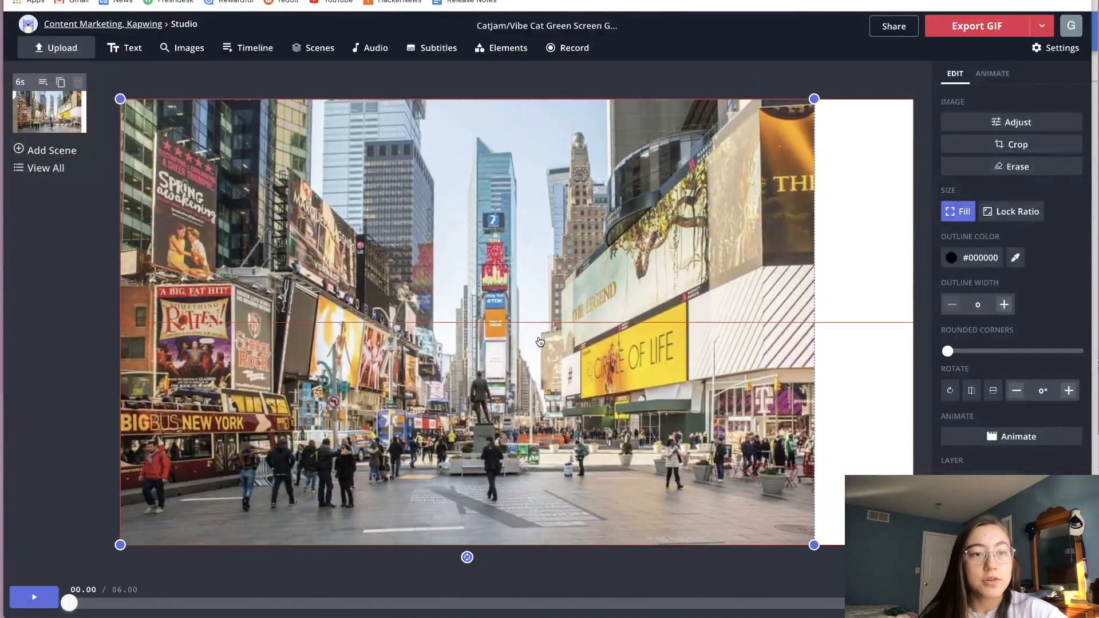
- Lock the Times Square image's aspect ratio and enlarge it to cover the whole canvas
drag(814, 545, 897, 538)
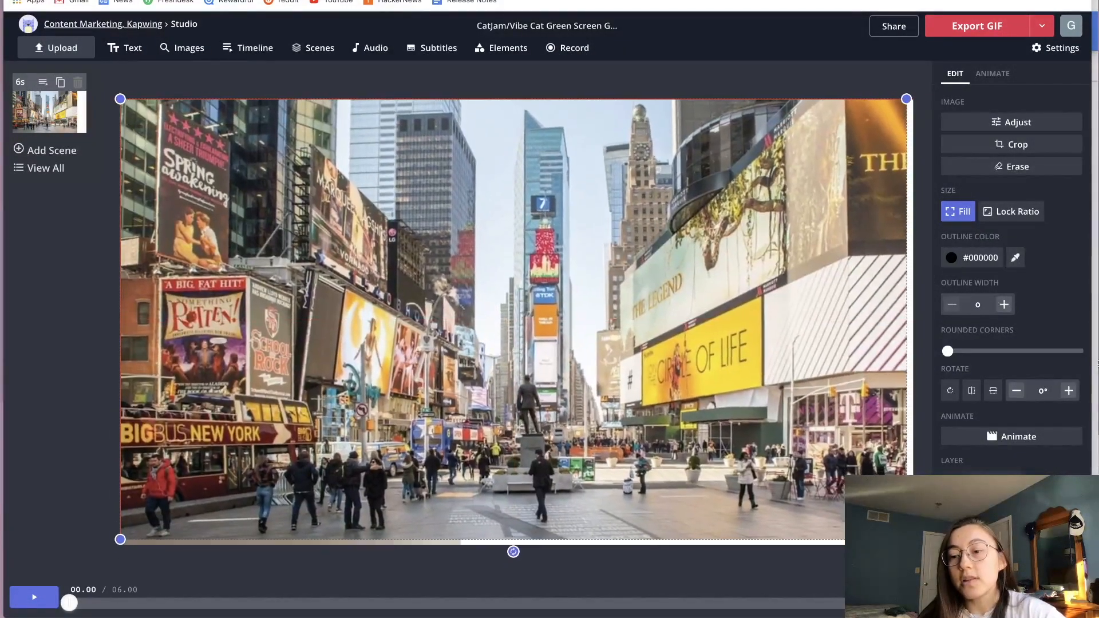
drag(898, 538, 761, 495)
click(1012, 212)
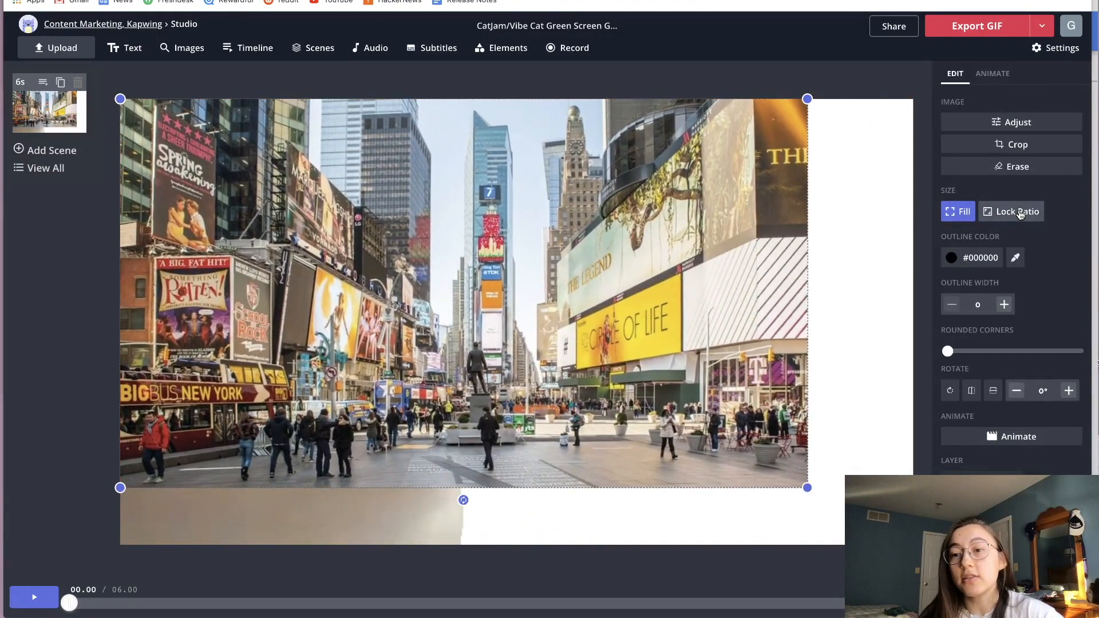
drag(725, 487, 911, 605)
mouse_move(504, 334)
mouse_down()
mouse_move(617, 325)
mouse_move(504, 333)
mouse_up()
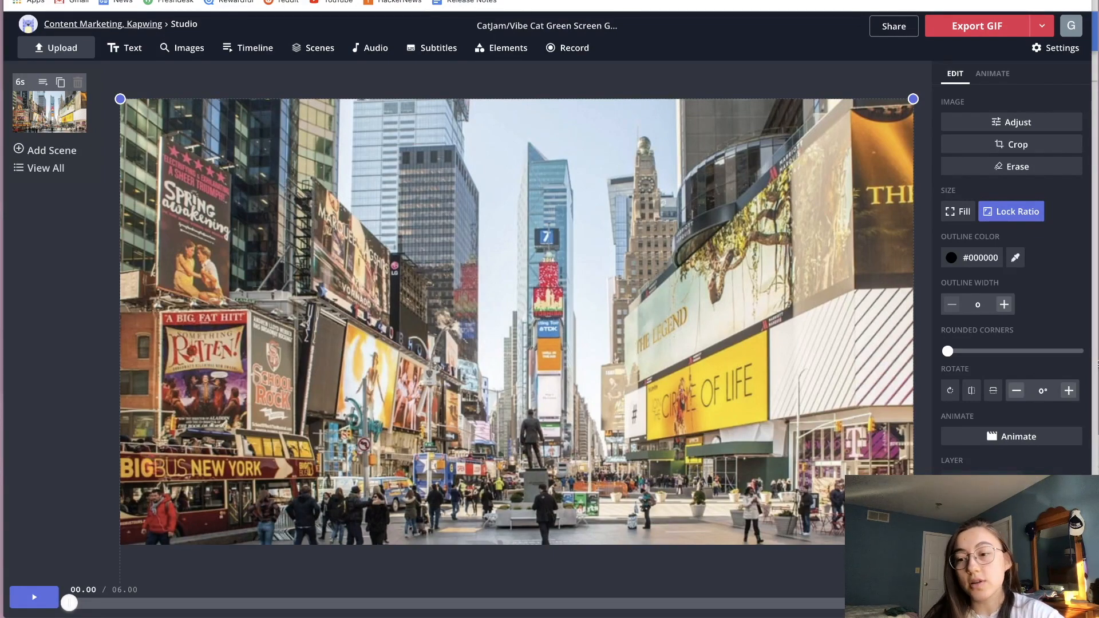
- Send the Times Square image backward behind the cat and select the cat video
scroll(801, 329, down, 5)
scroll(801, 330, right, 7)
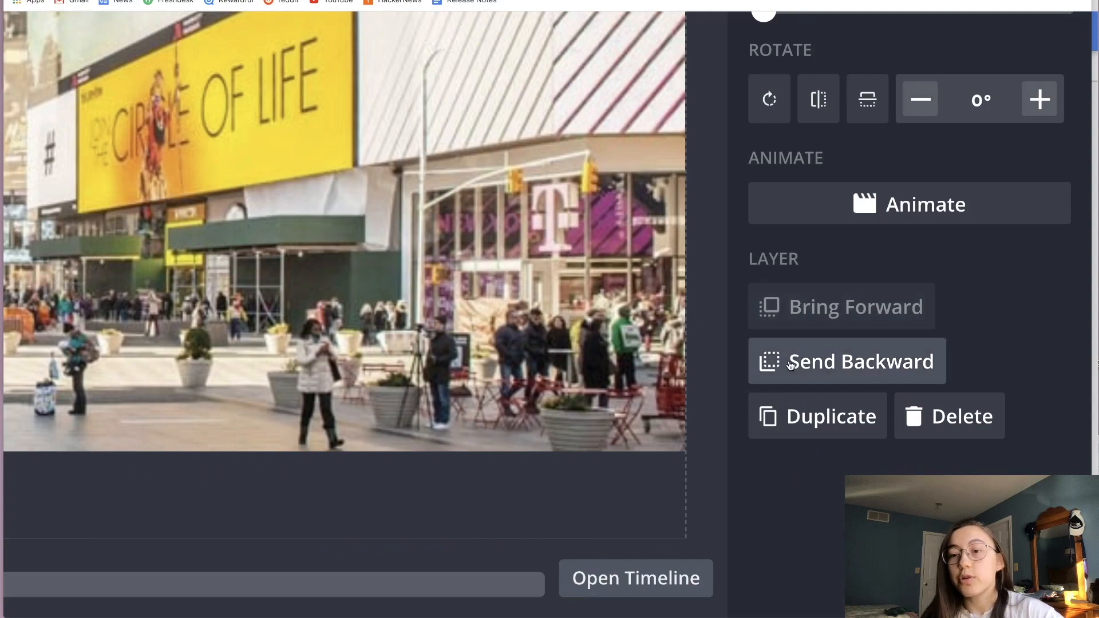
click(790, 364)
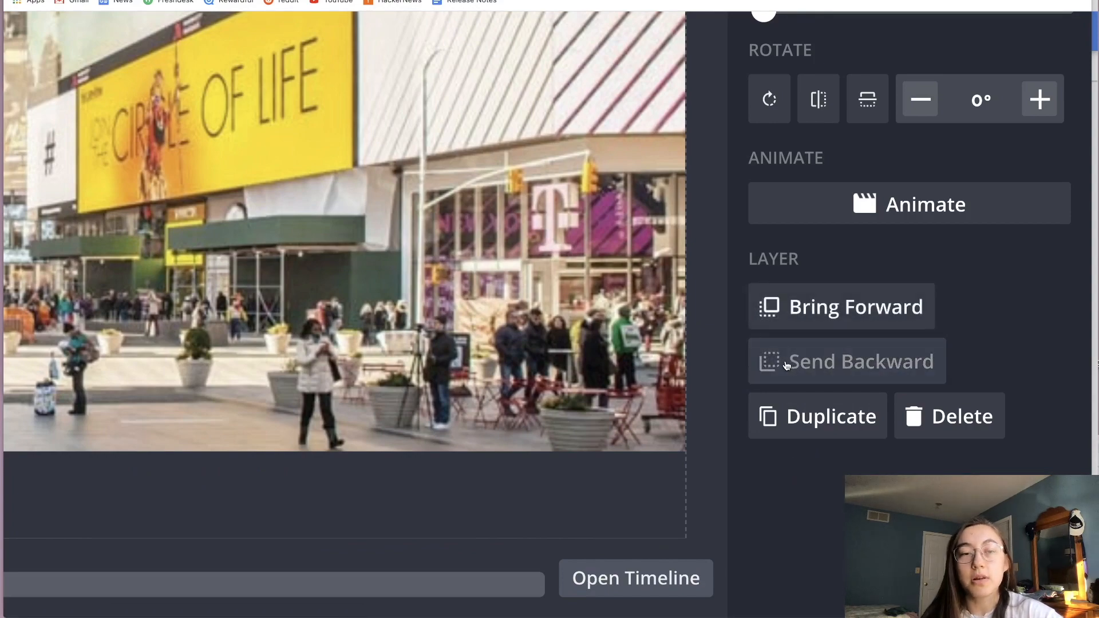
scroll(787, 366, down, 5)
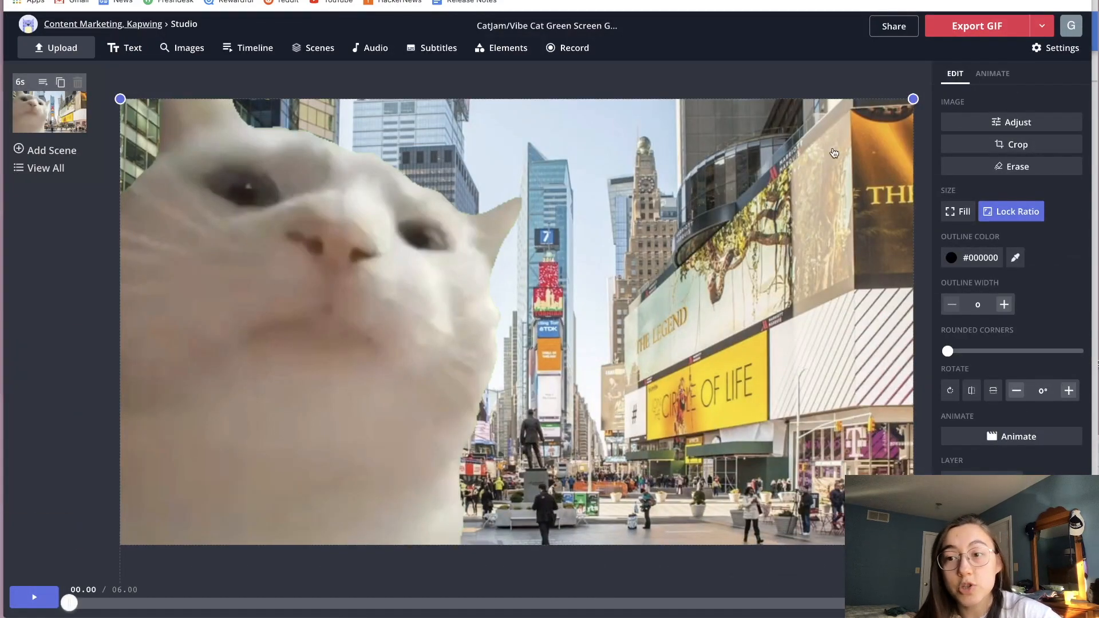
click(395, 267)
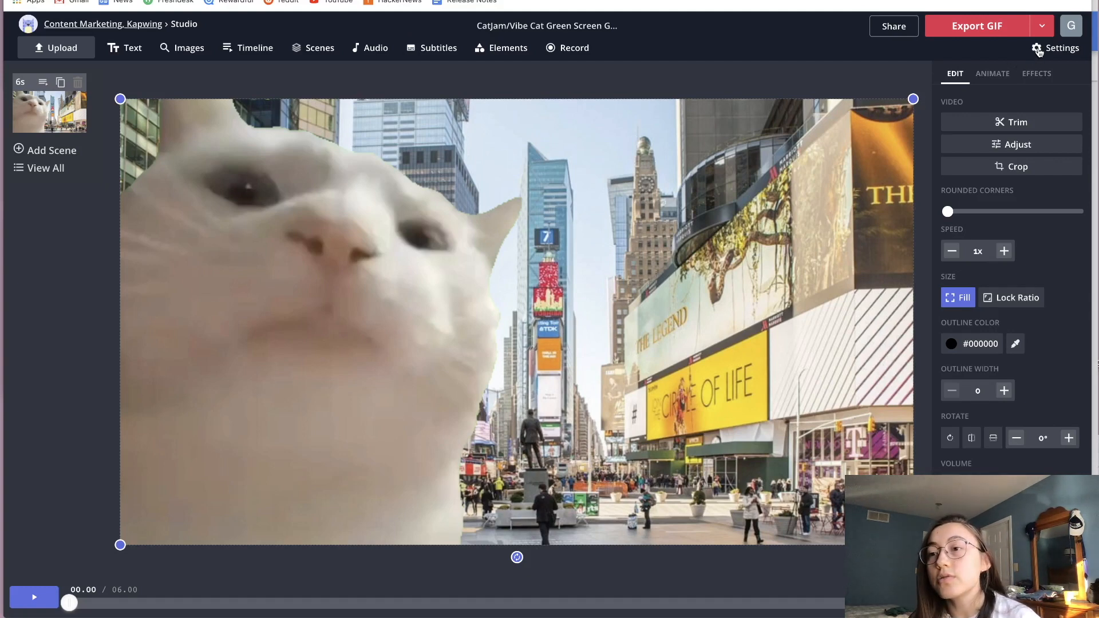
- Change the project's output file type from GIF to Default so it exports as a video
click(1049, 53)
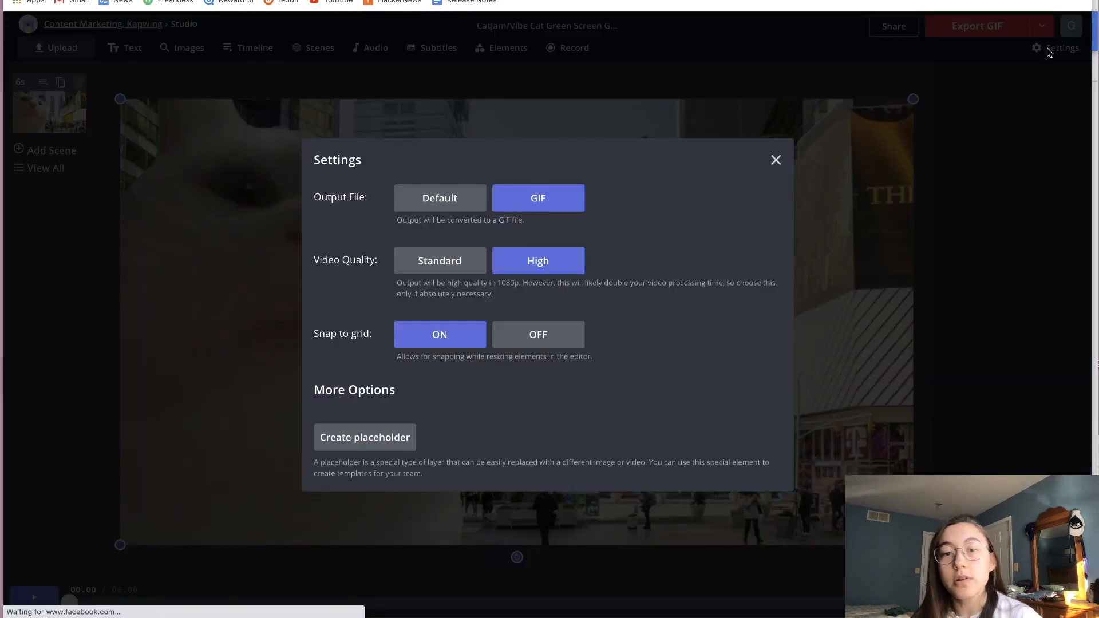
click(441, 201)
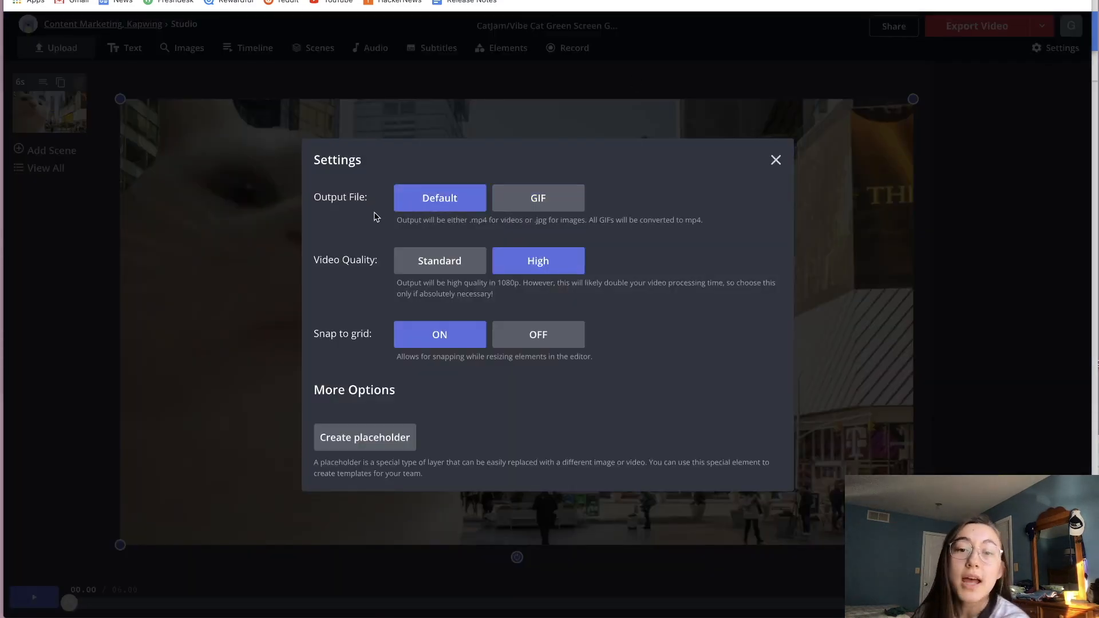
click(377, 118)
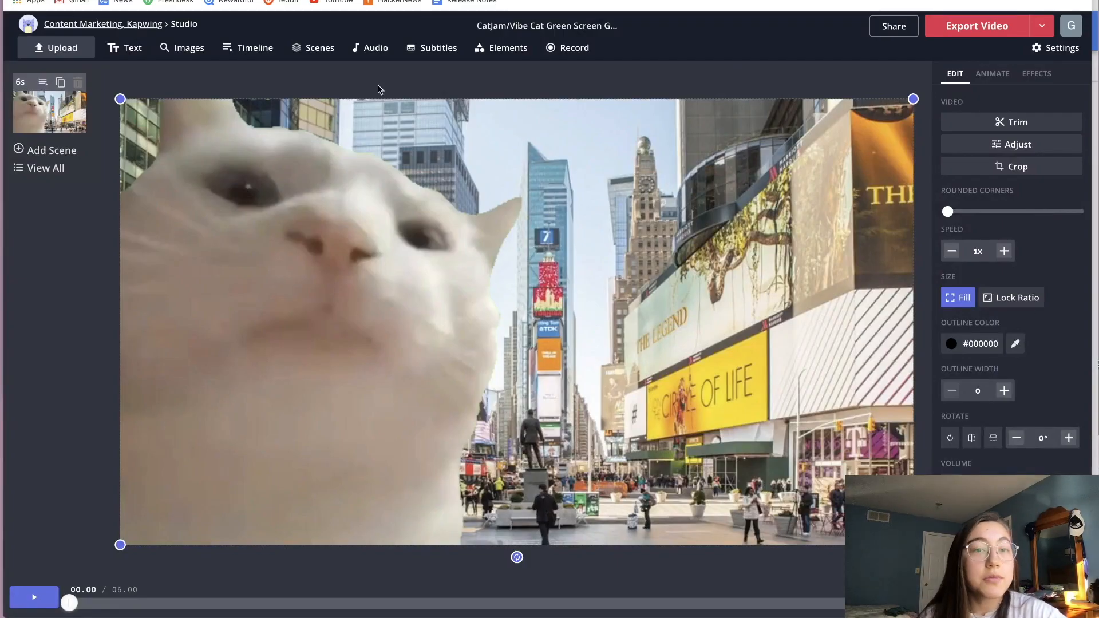
- Add audio using the URL of the YouTube video "Loituma - Ievas Polkka (The Full Leekspin Song)" and preview it with the clip
click(372, 51)
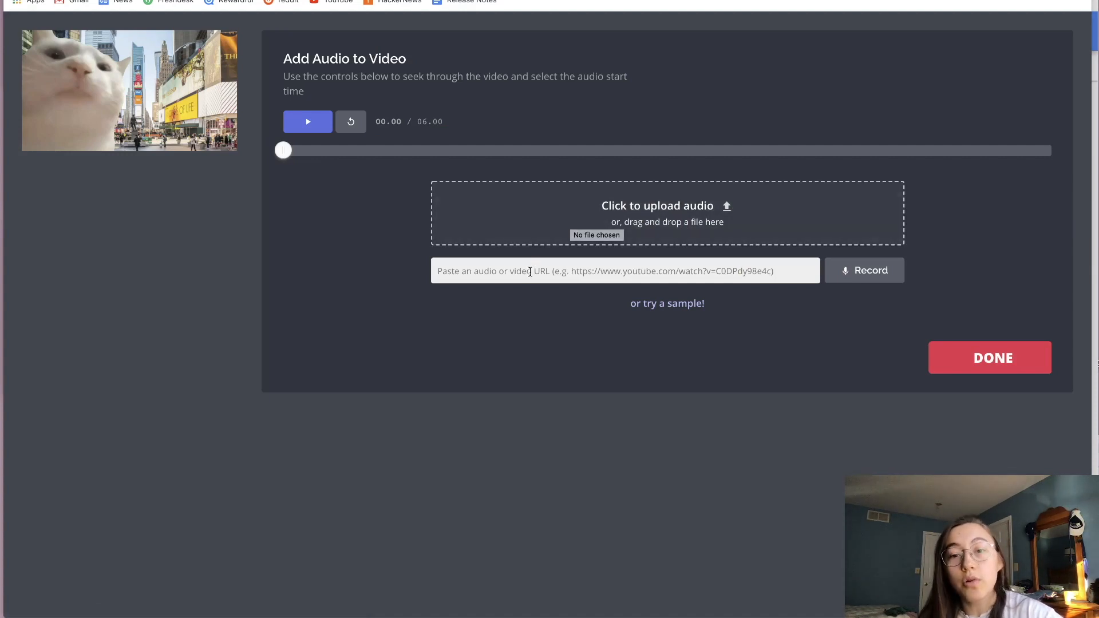
key(super+grave)
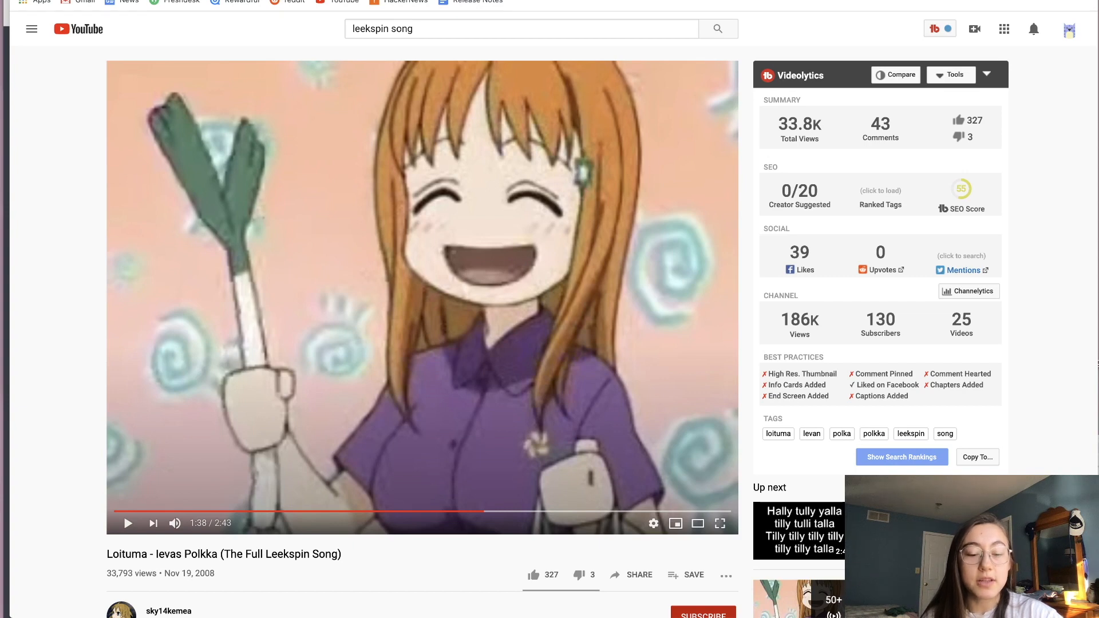
mouse_move(561, 614)
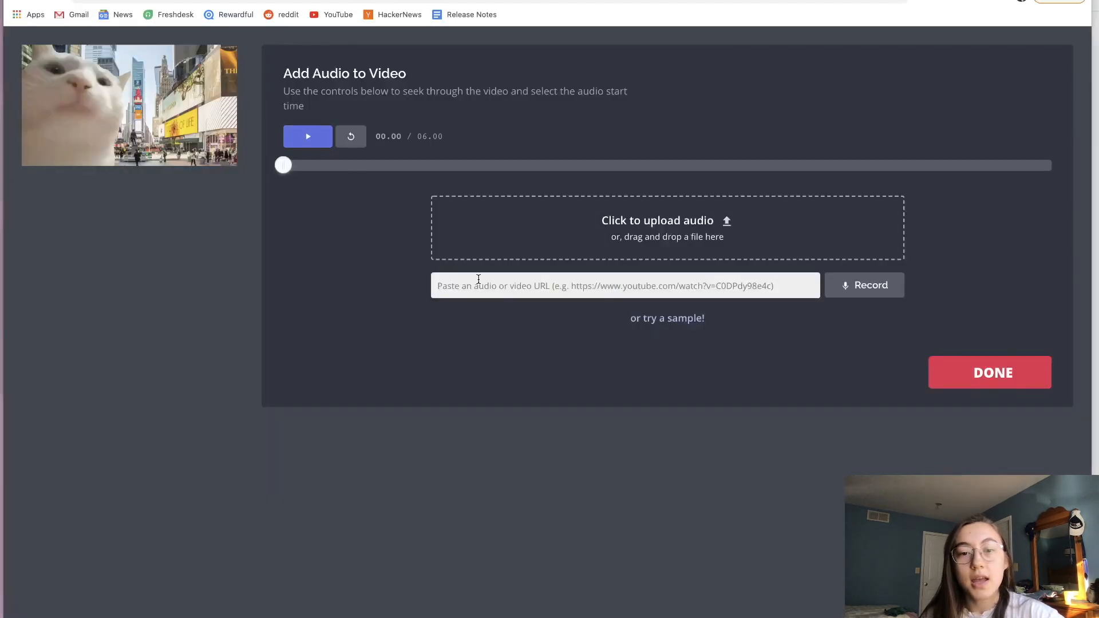
click(481, 289)
text(https://www.youtube.com/watch?v=ZvZTfkYpXrQ)
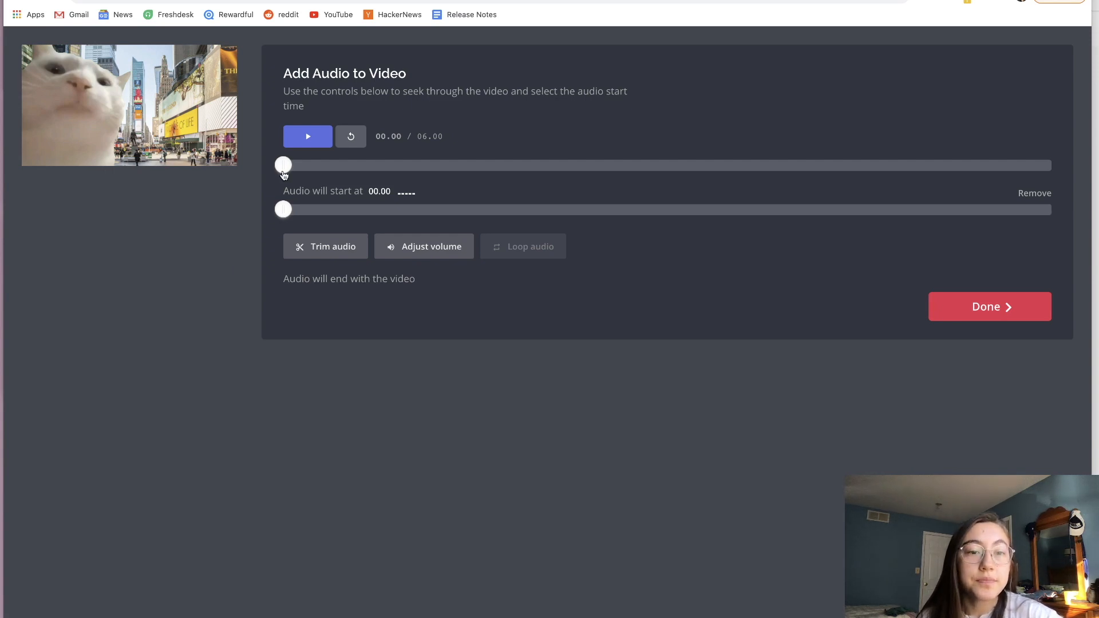
click(303, 139)
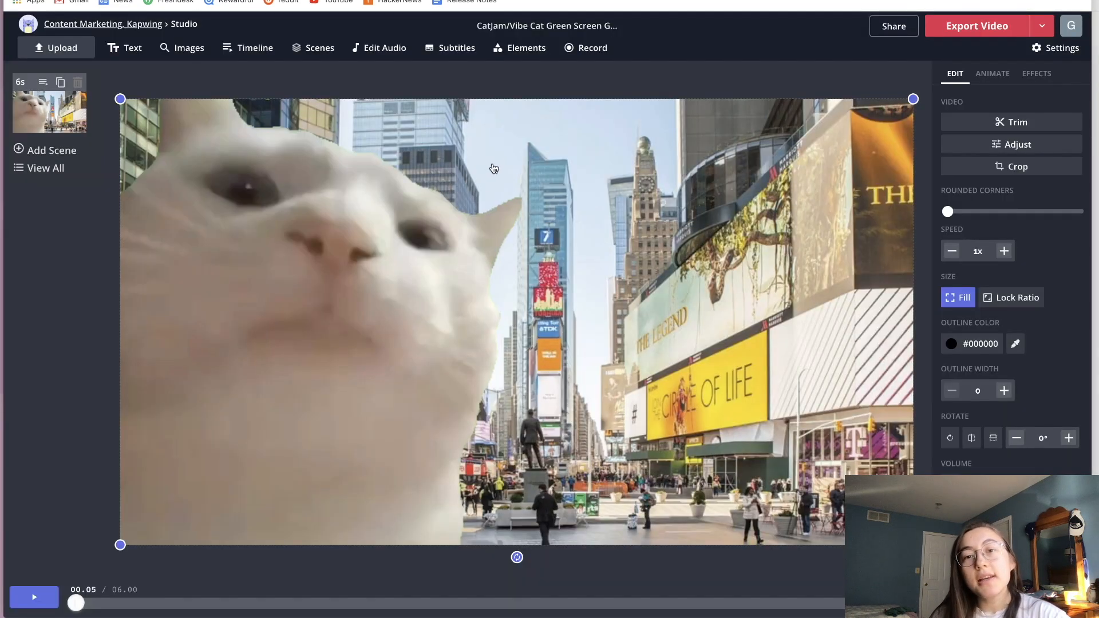
- On the timeline, extend the Times Square image to about 6.88 seconds and loop the cat video
click(496, 89)
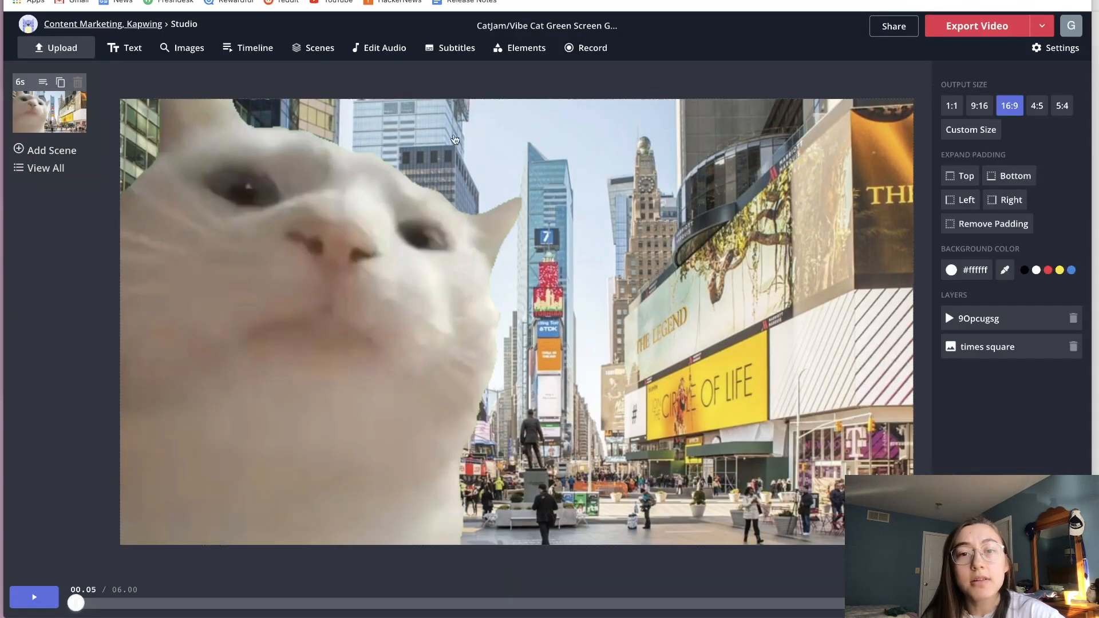
click(414, 234)
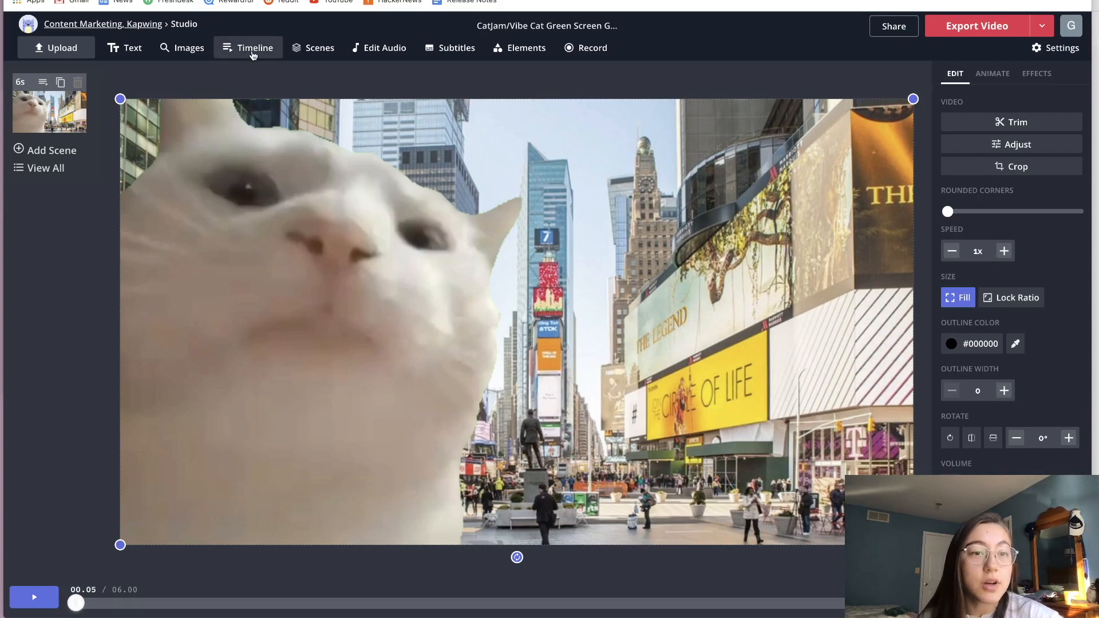
click(252, 51)
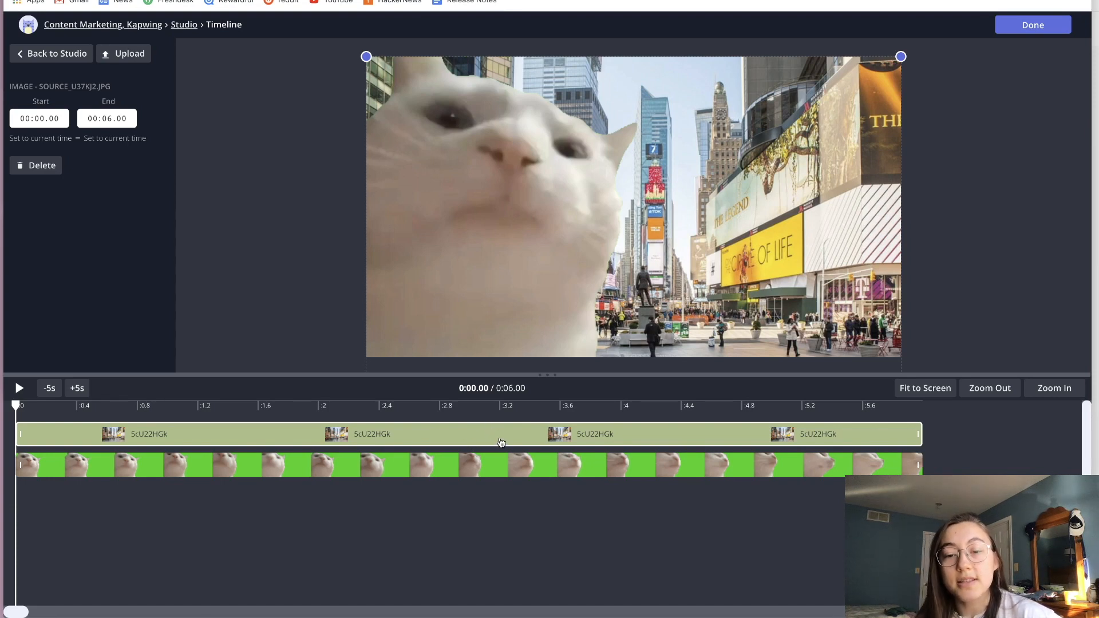
click(502, 470)
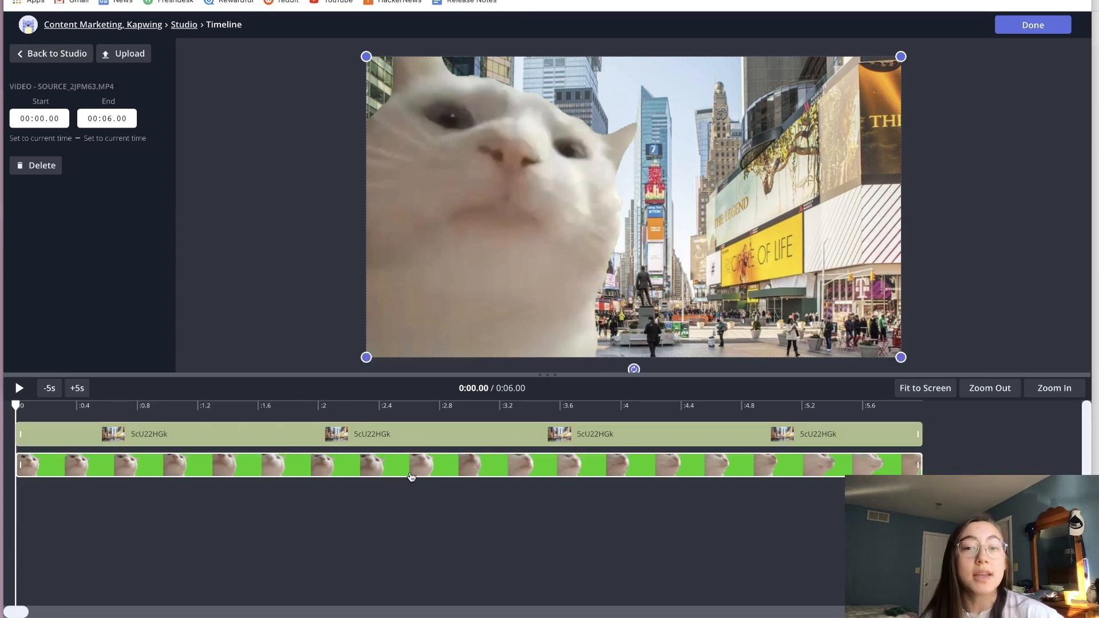
drag(919, 434, 1052, 438)
click(874, 471)
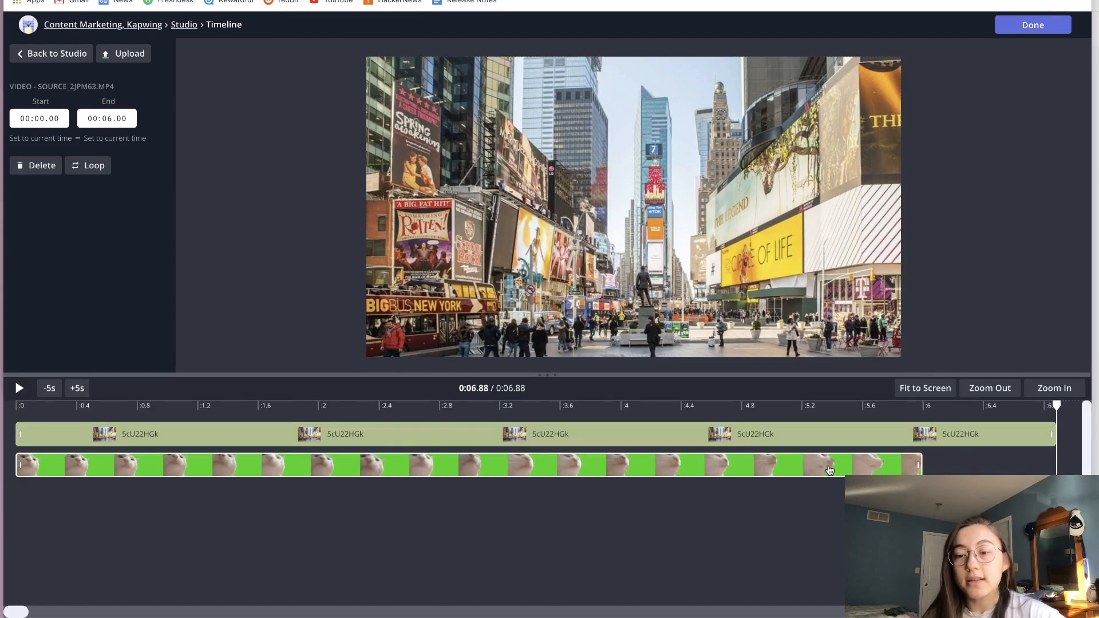
click(86, 166)
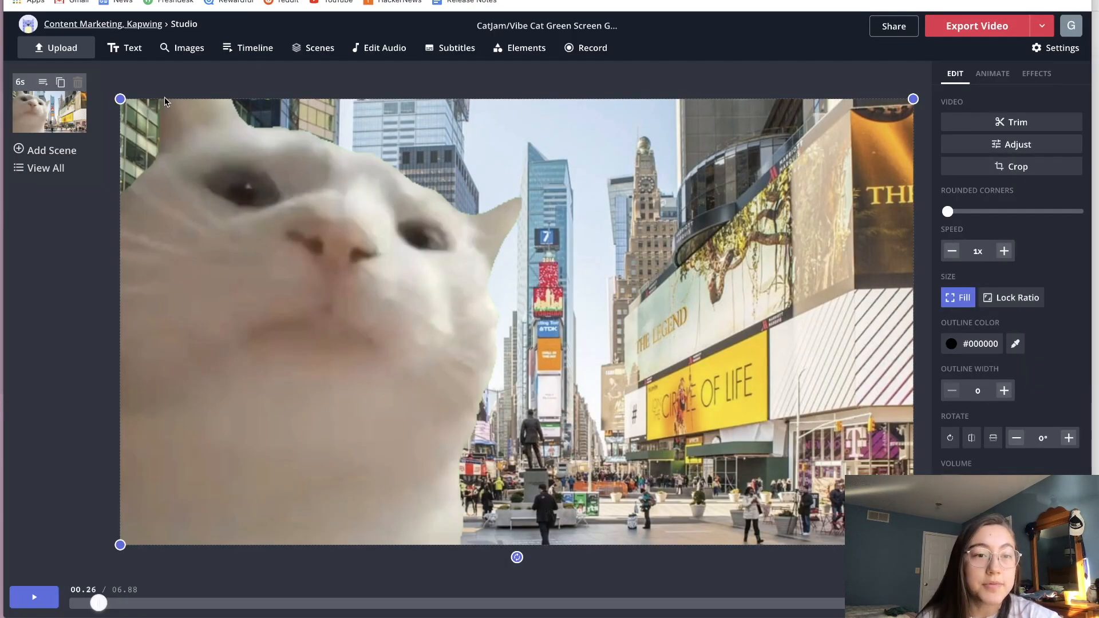
- Try adding a sample text box and moving it over the canvas, and look at the image search
click(125, 48)
drag(458, 156, 646, 204)
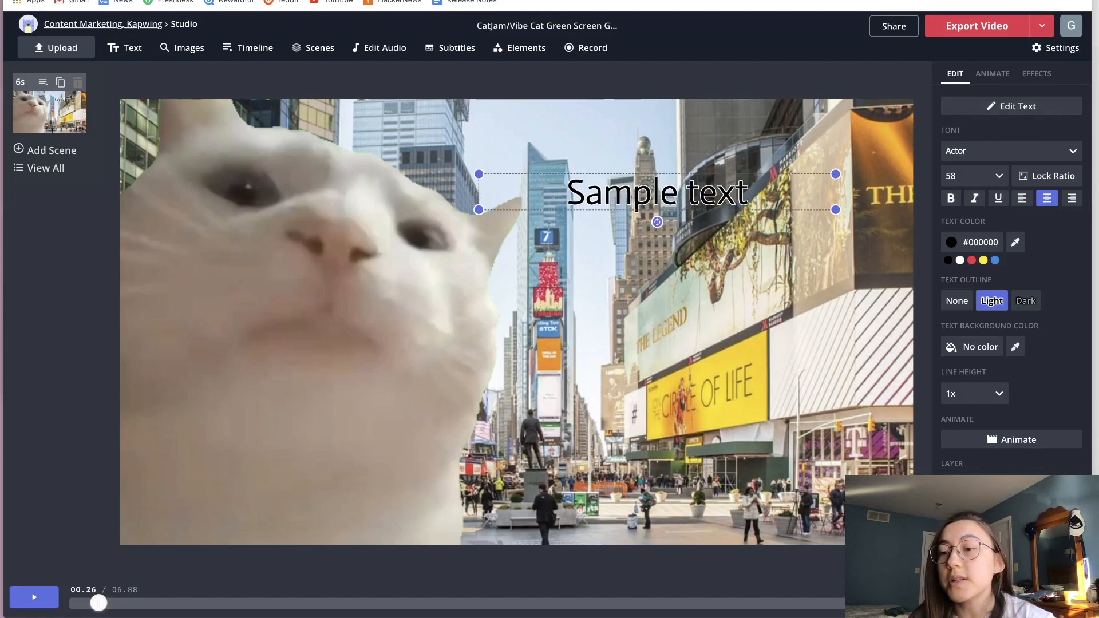
drag(734, 183, 387, 425)
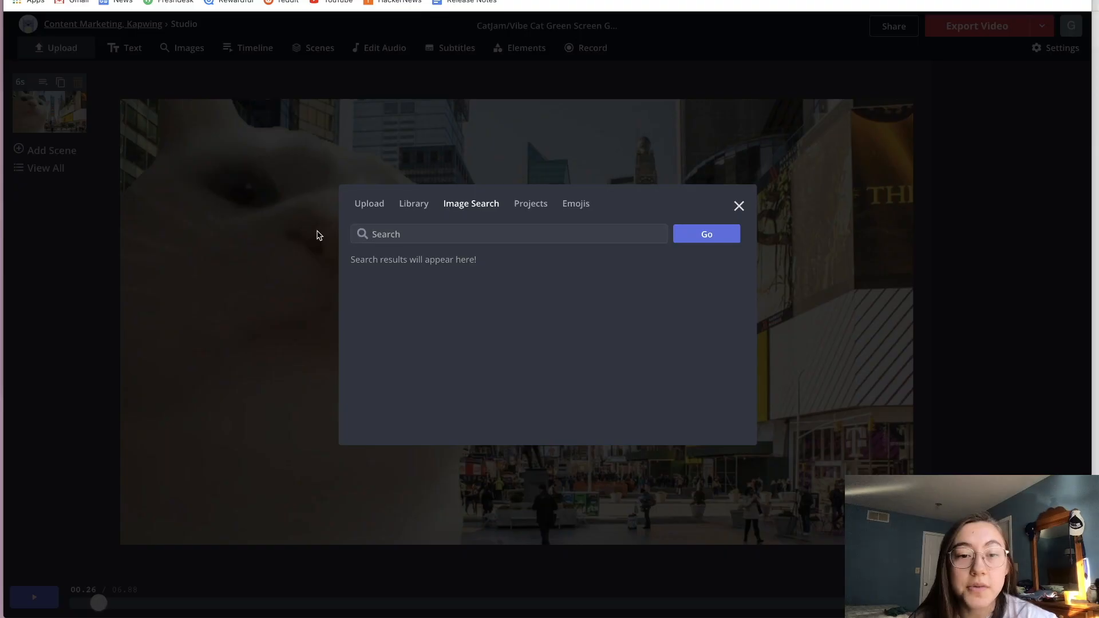
click(315, 233)
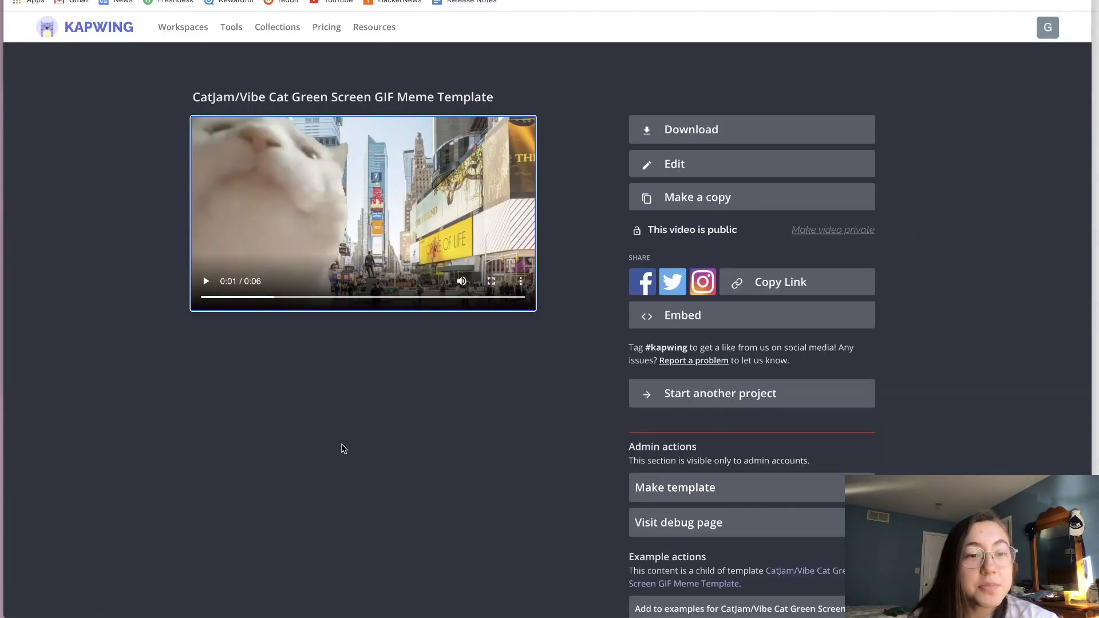
- Replay the exported cat video from the beginning and download it
drag(275, 298, 207, 298)
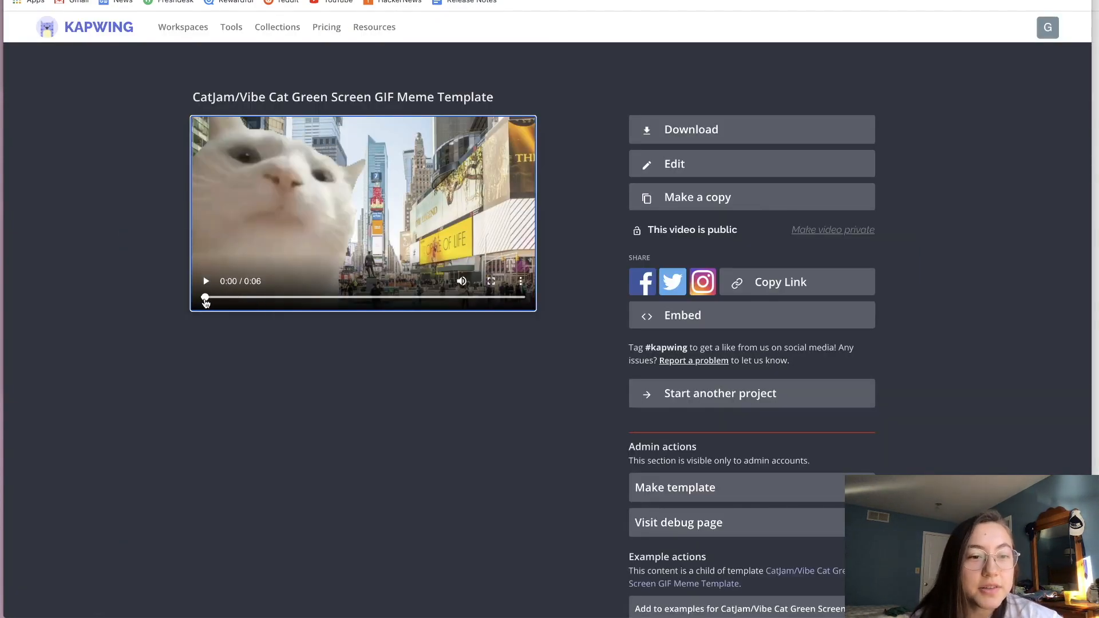
click(206, 281)
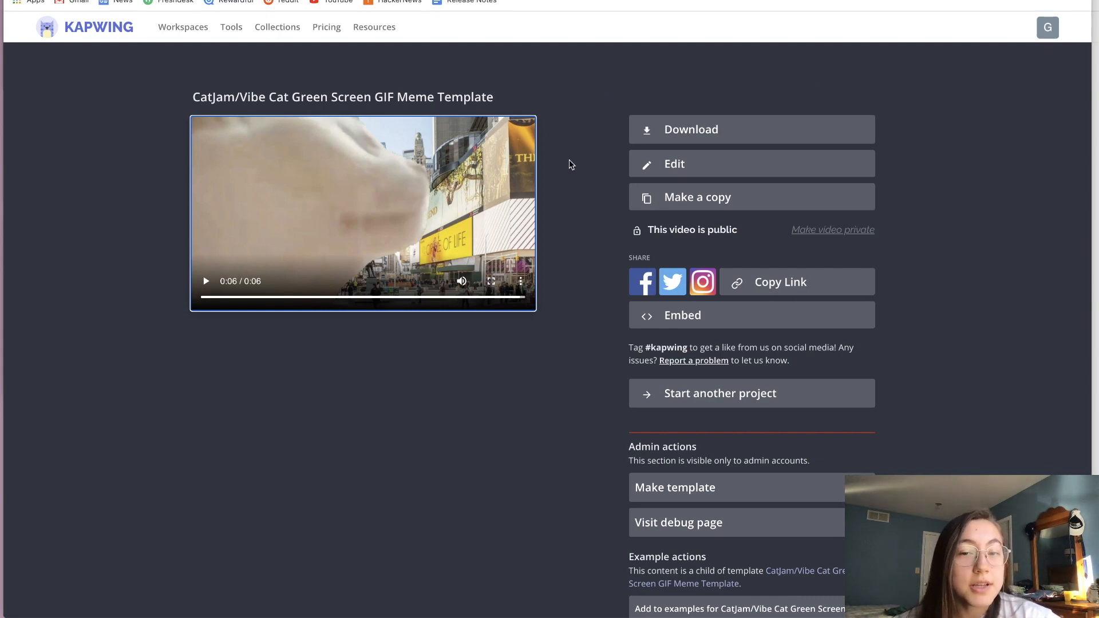
click(653, 144)
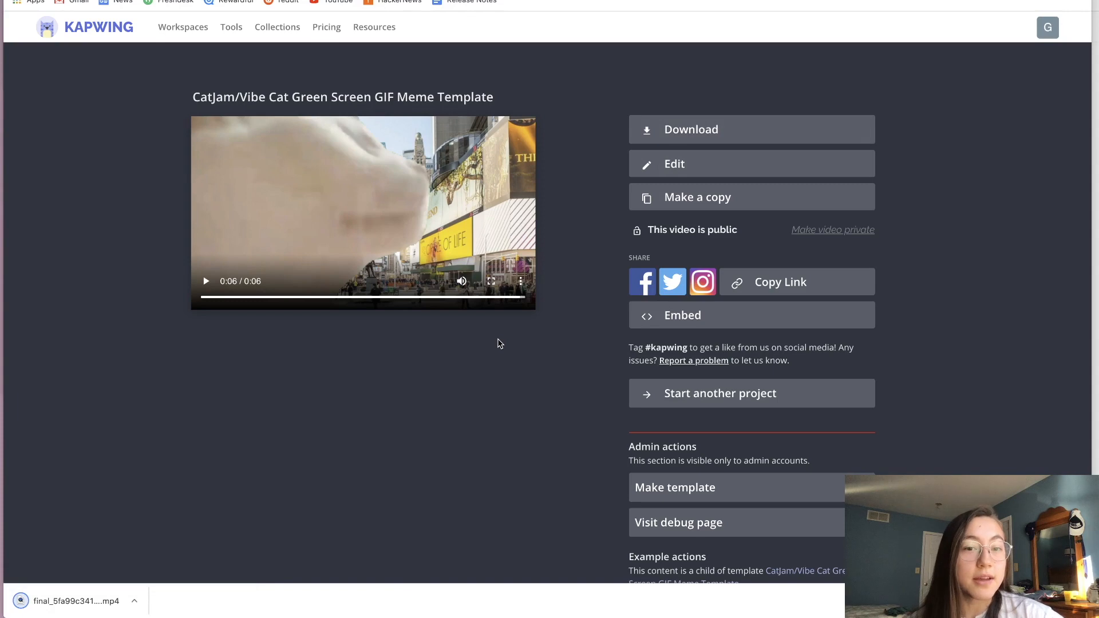